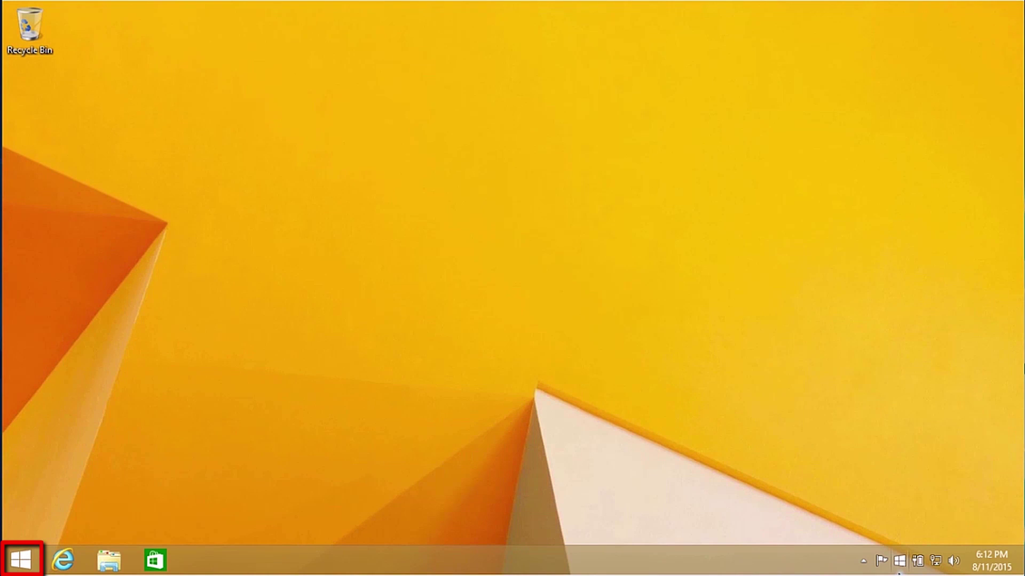
# Browse the Apps-by-name list from the Start screen, return to the tiles, and launch Internet Explorer
pyautogui.click(16, 559)
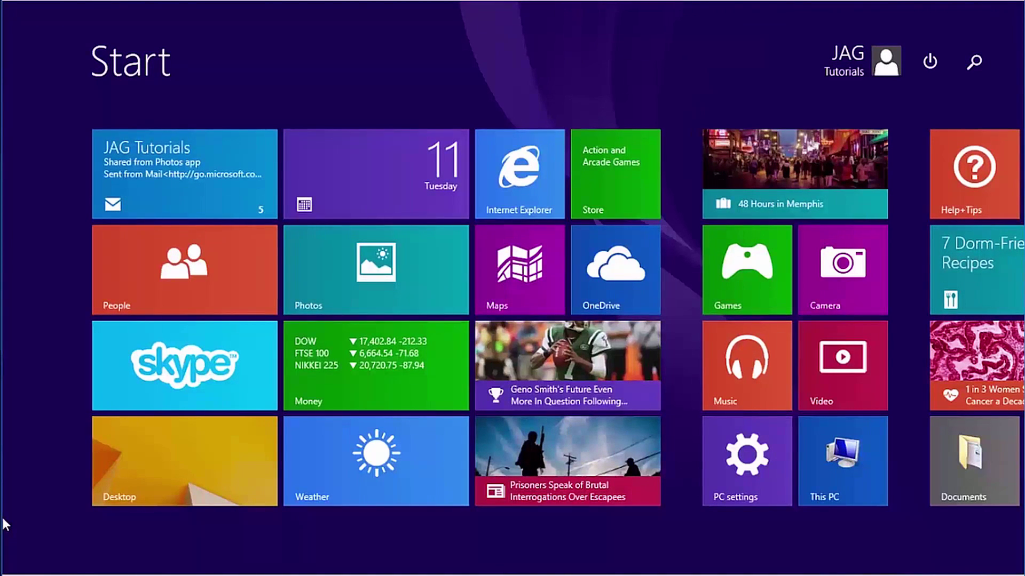
pyautogui.click(103, 533)
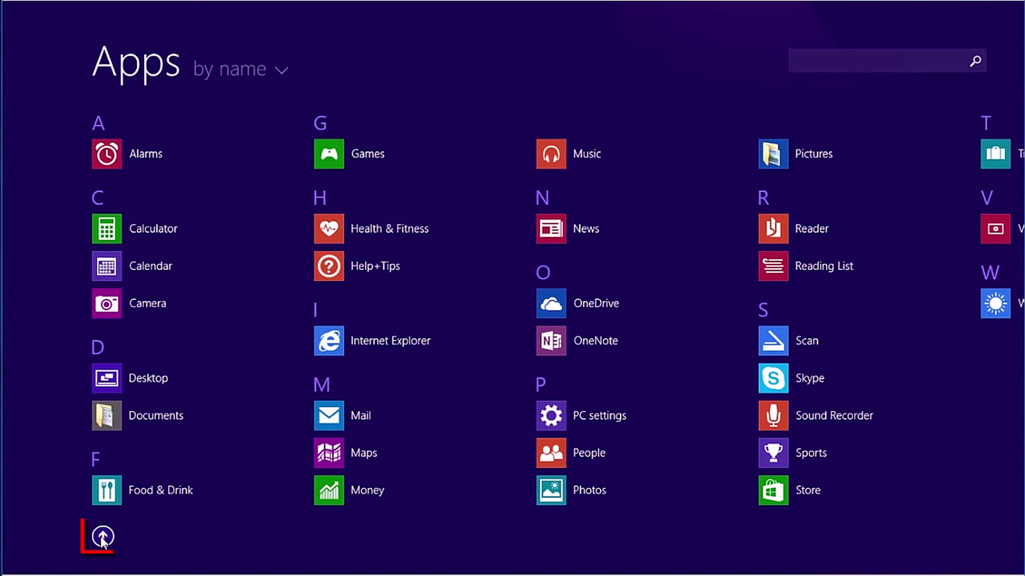
pyautogui.click(103, 537)
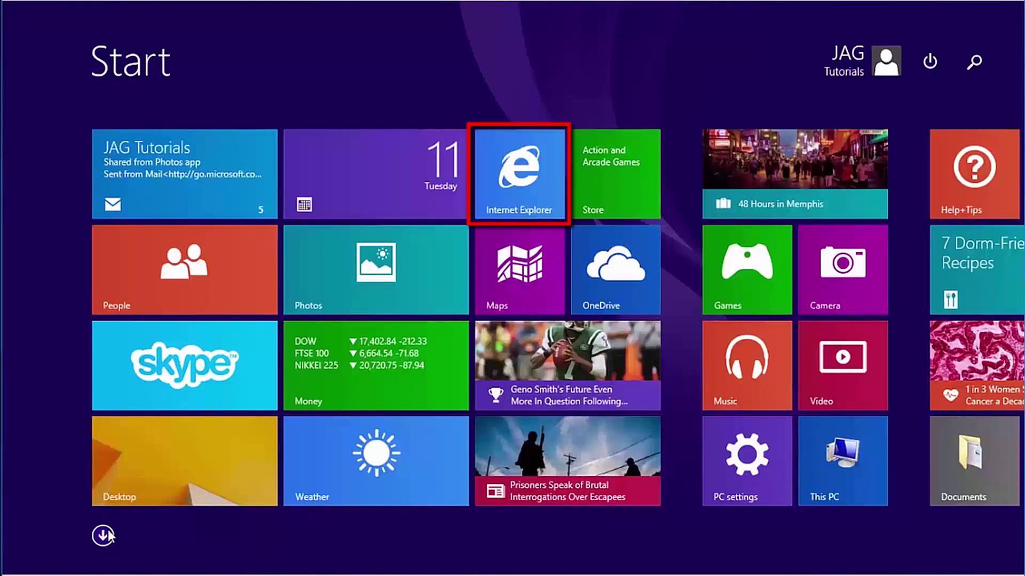
pyautogui.click(494, 208)
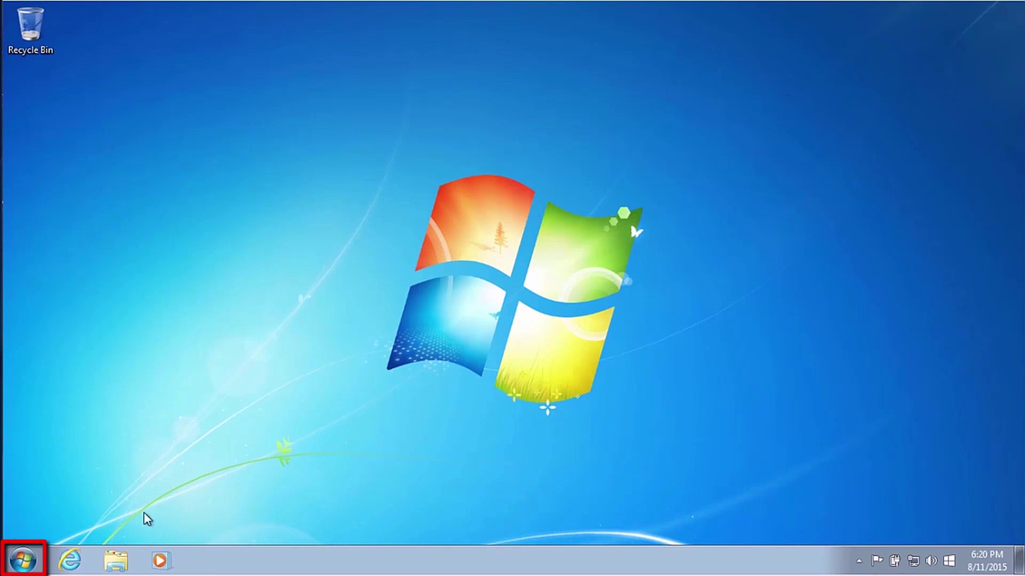
# Launch Internet Explorer from All Programs in the Windows 7 Start menu to reach Bing
pyautogui.click(24, 564)
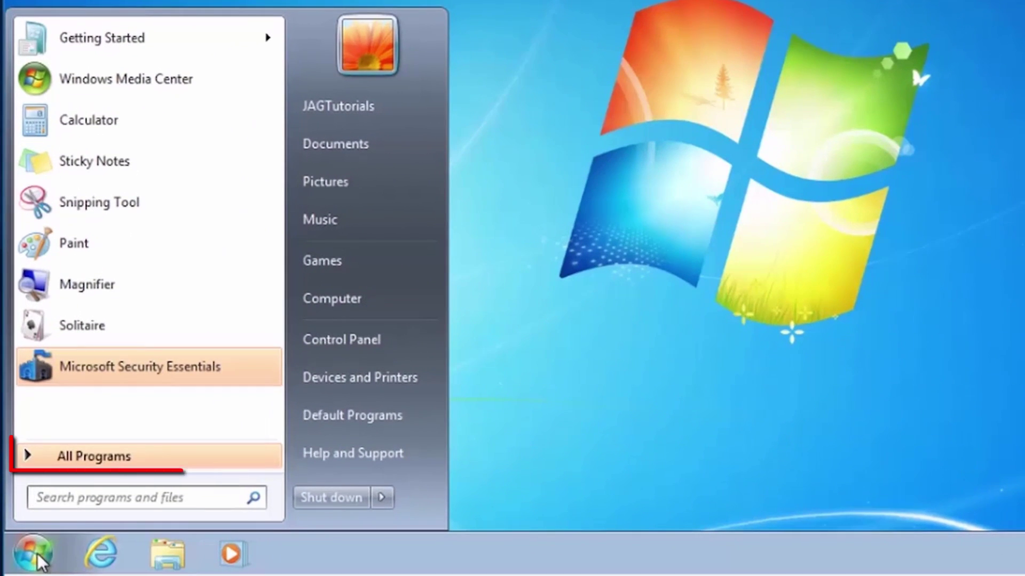
pyautogui.click(156, 455)
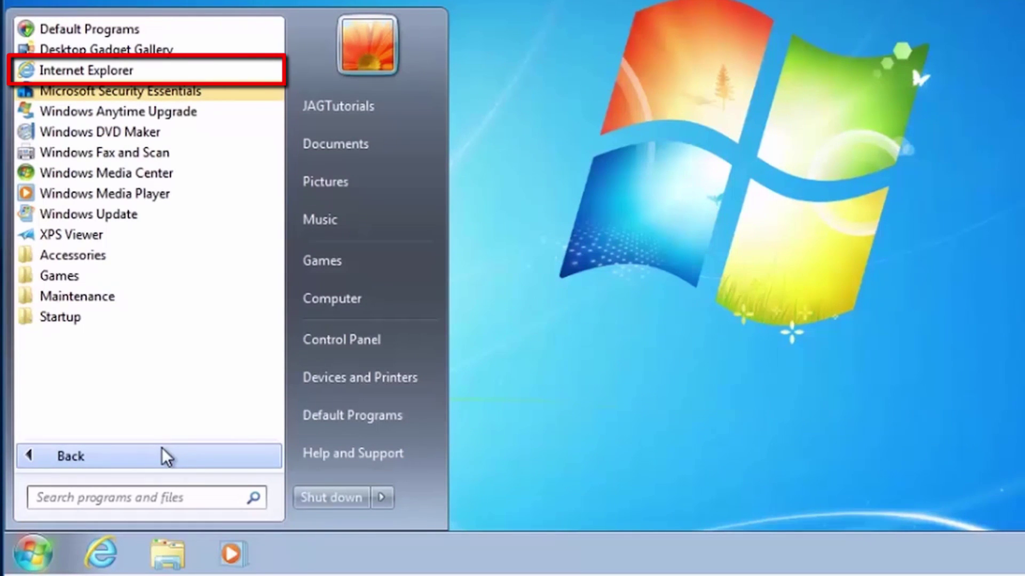
pyautogui.click(124, 71)
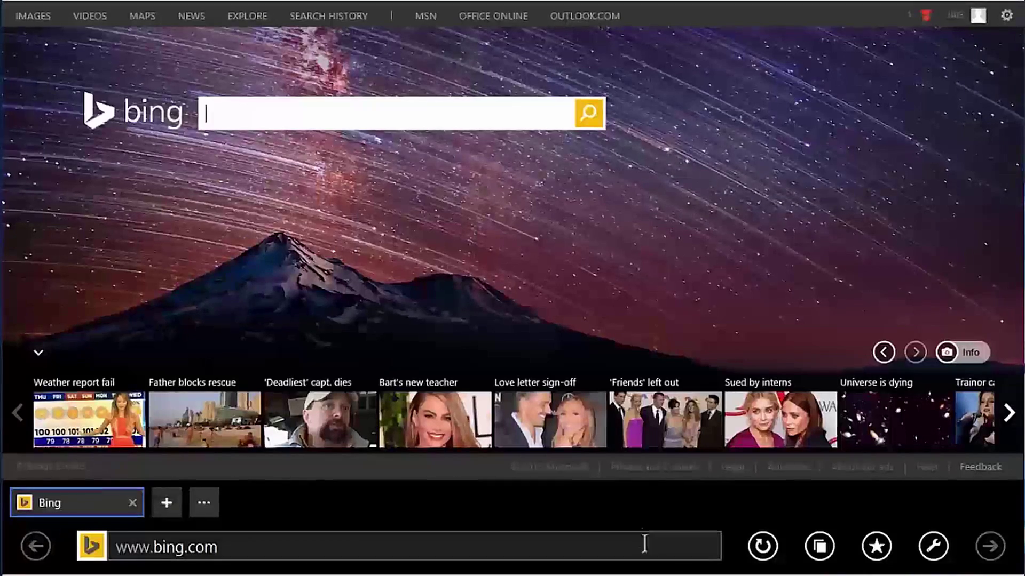
# Search Bing for 'windows 10 software download'
pyautogui.click(458, 114)
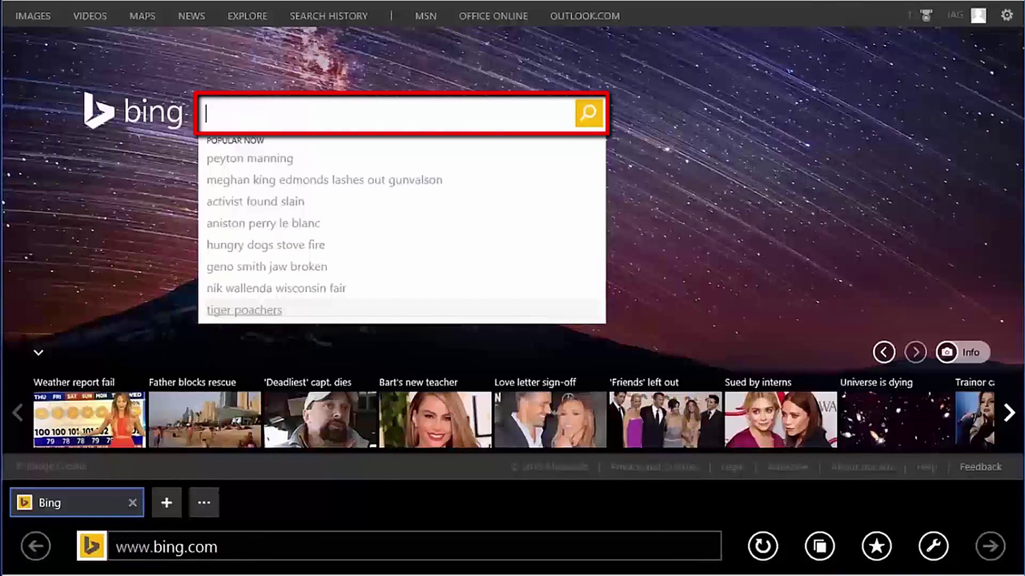
pyautogui.write('windows 1')
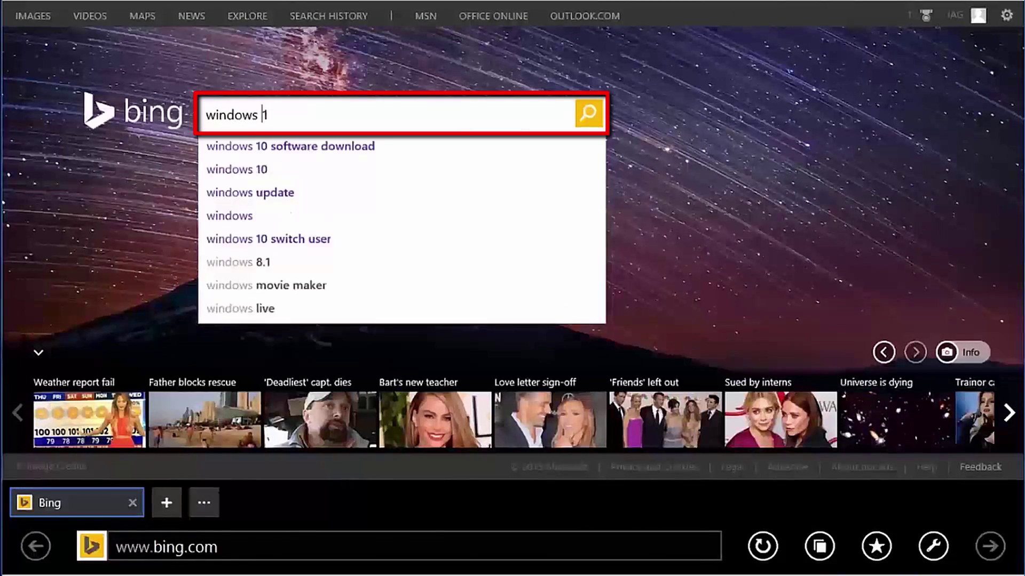
pyautogui.write('0 software download')
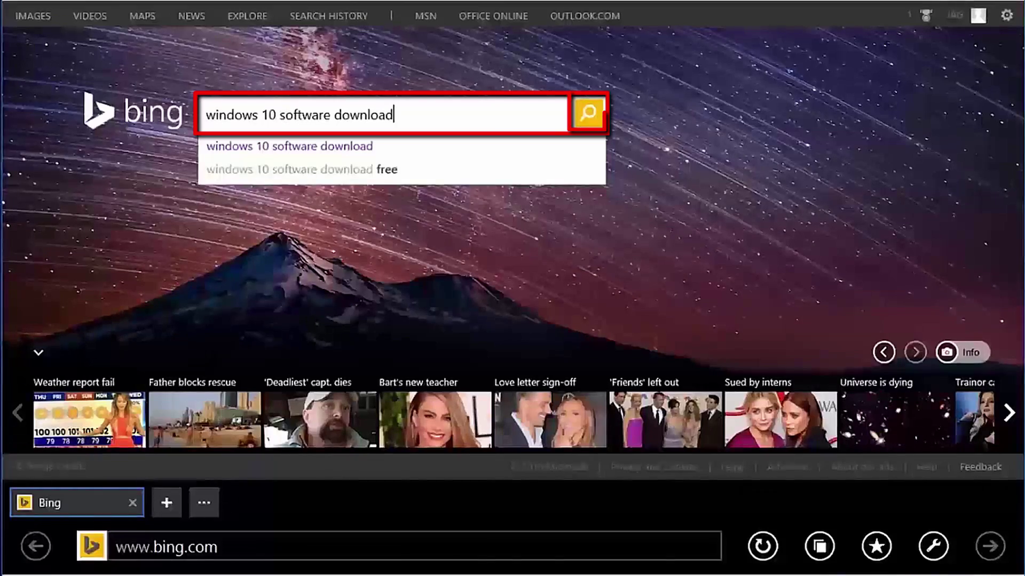
pyautogui.click(589, 114)
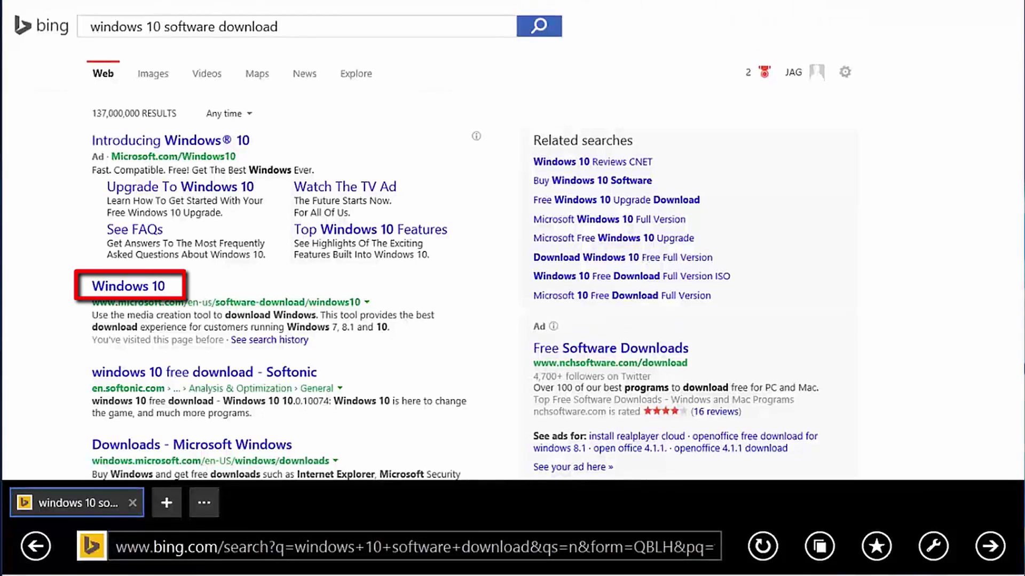
# Open the Windows 10 result and start the 64-bit media creation tool download
pyautogui.click(129, 292)
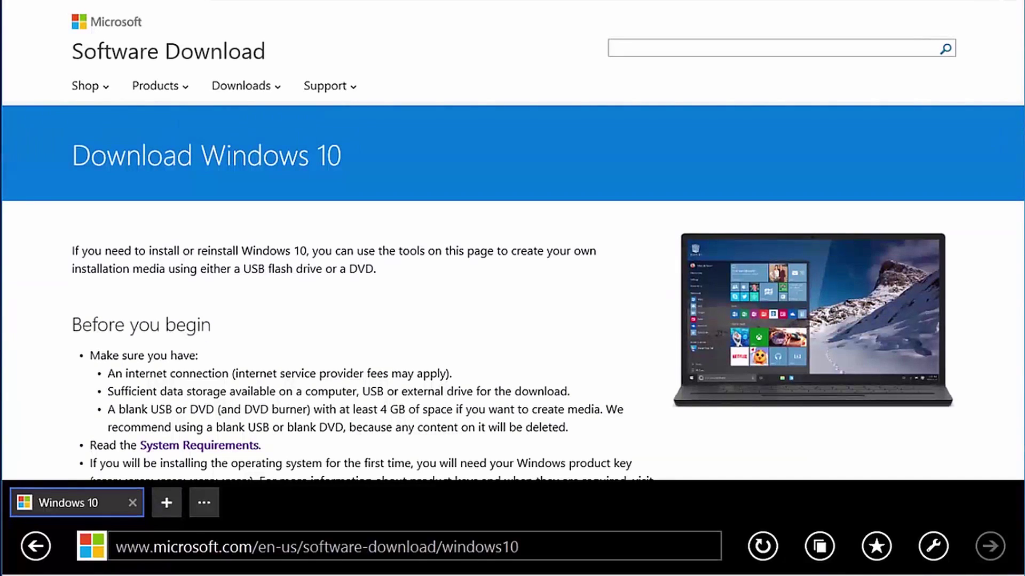
pyautogui.scroll(-8, 400, 369)
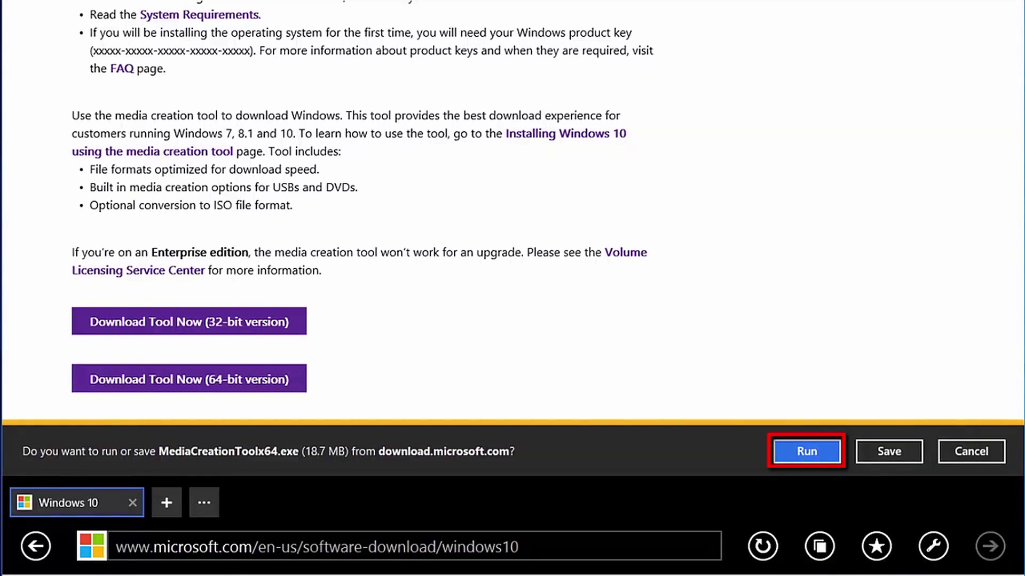
# Run MediaCreationToolx64.exe from the download bar and approve the User Account Control prompt
pyautogui.click(807, 452)
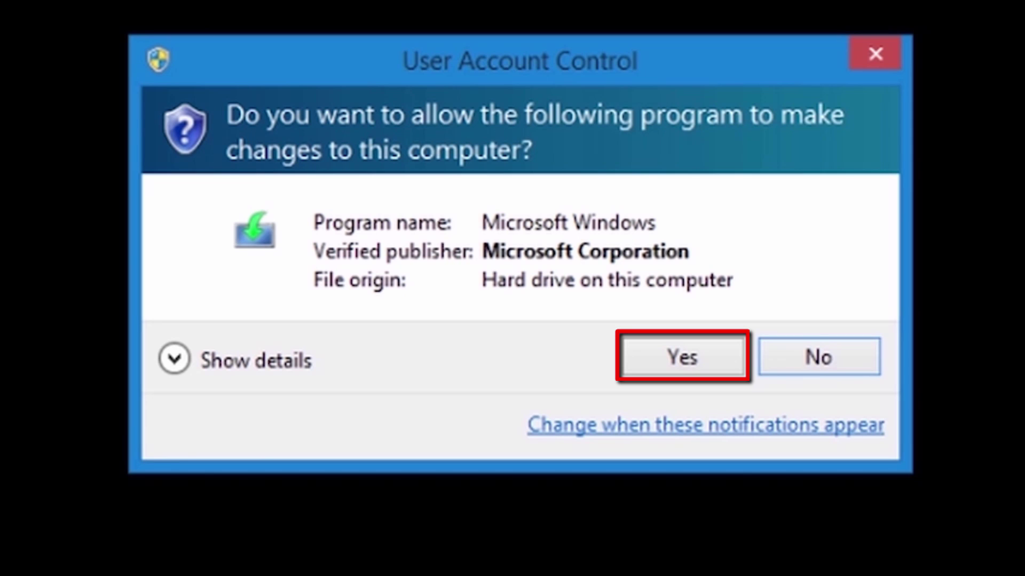
pyautogui.click(680, 357)
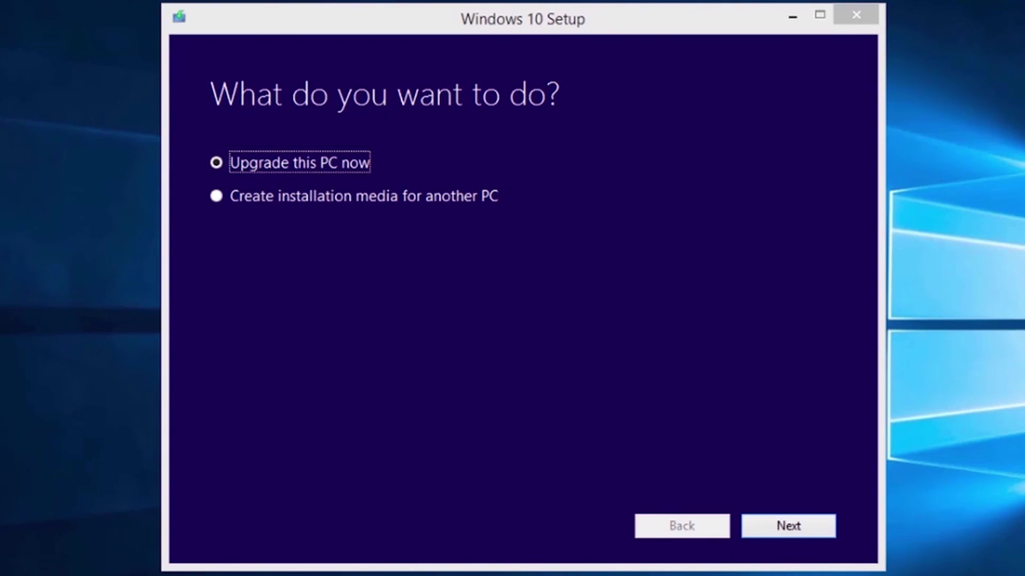
# Proceed with 'Upgrade this PC now' so Windows 10 starts downloading
pyautogui.click(814, 524)
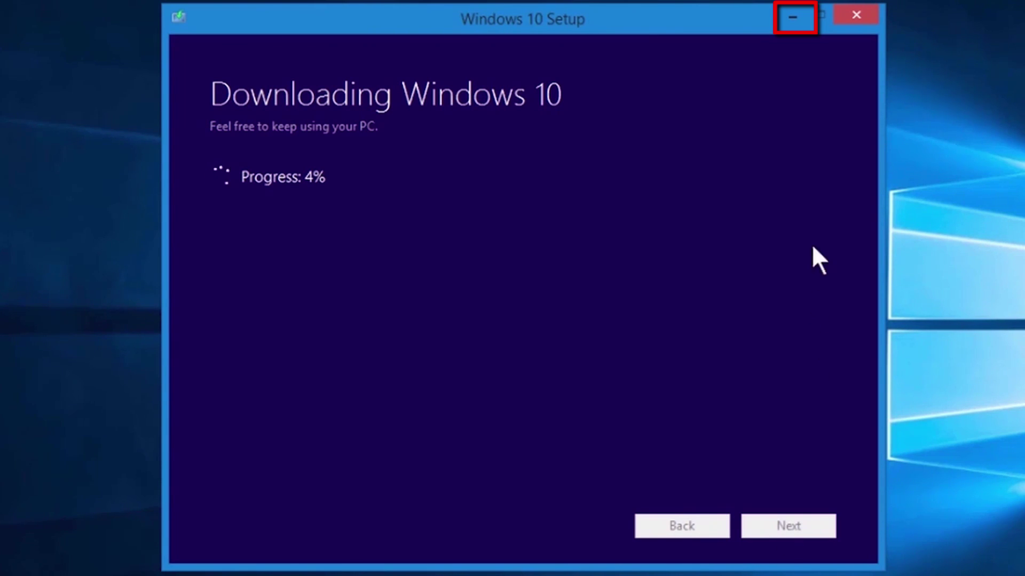
# Minimize the Windows 10 Setup window to the desktop during the download
pyautogui.click(794, 19)
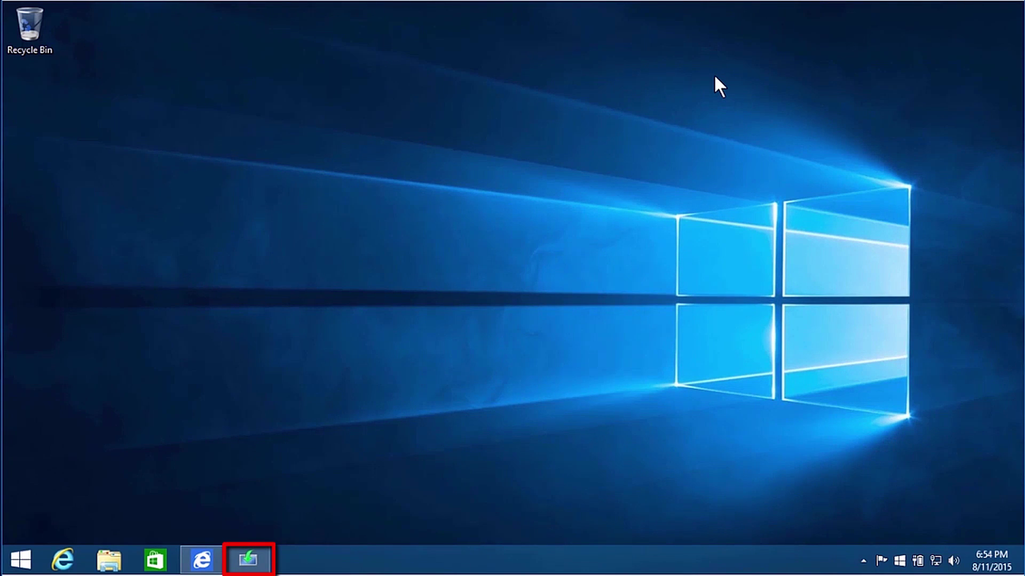
# Restore Windows 10 Setup from the taskbar and wait for the license terms
pyautogui.click(248, 560)
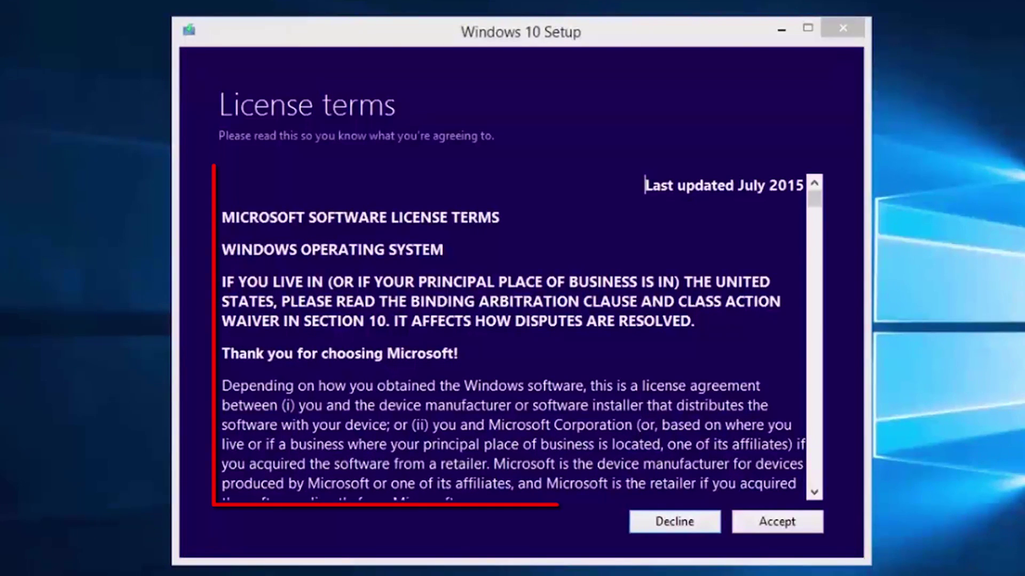
# Scroll through the Microsoft Software License Terms and accept them
pyautogui.click(815, 201)
pyautogui.moveTo(815, 208); pyautogui.dragTo(816, 492)
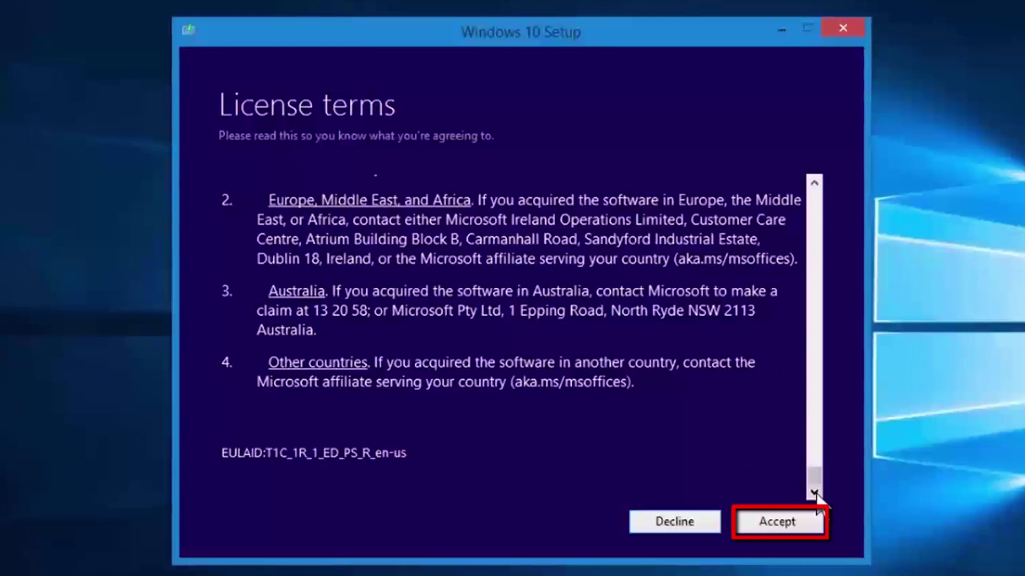
pyautogui.click(804, 523)
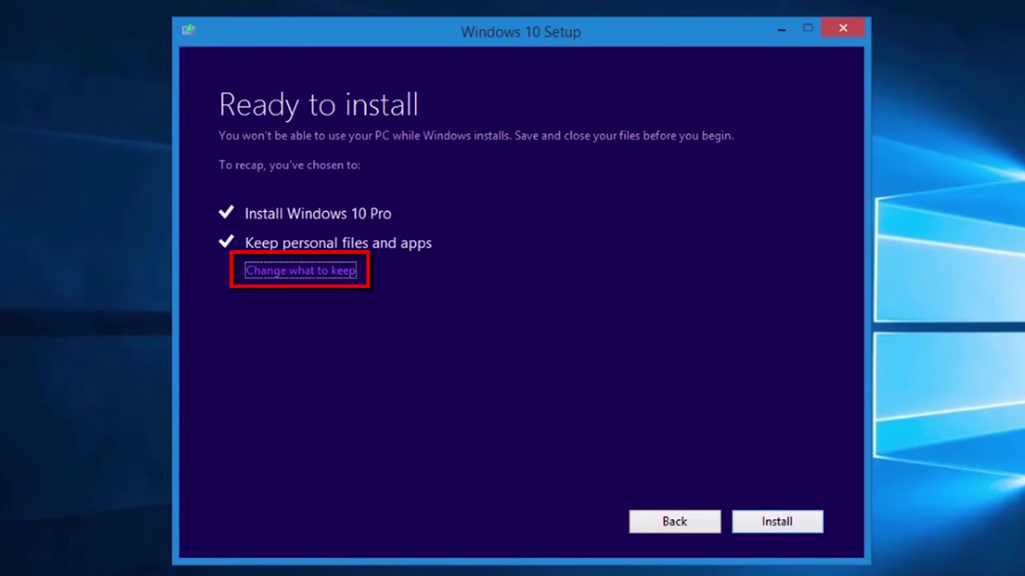
# Open the 'Change what to keep' options from the Ready to install page
pyautogui.click(290, 275)
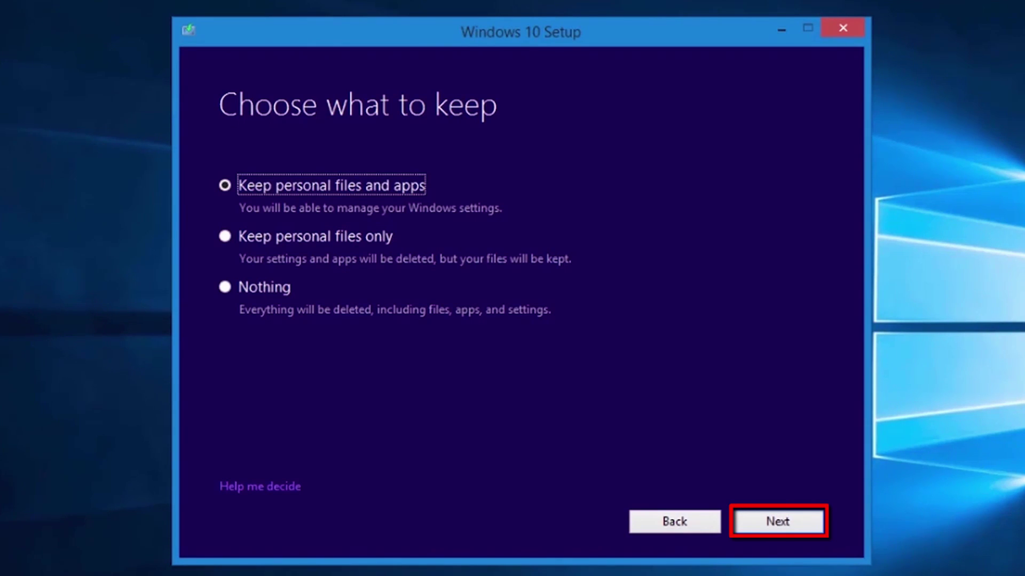
# Keep personal files and apps selected and continue to the Ready to install summary
pyautogui.click(773, 516)
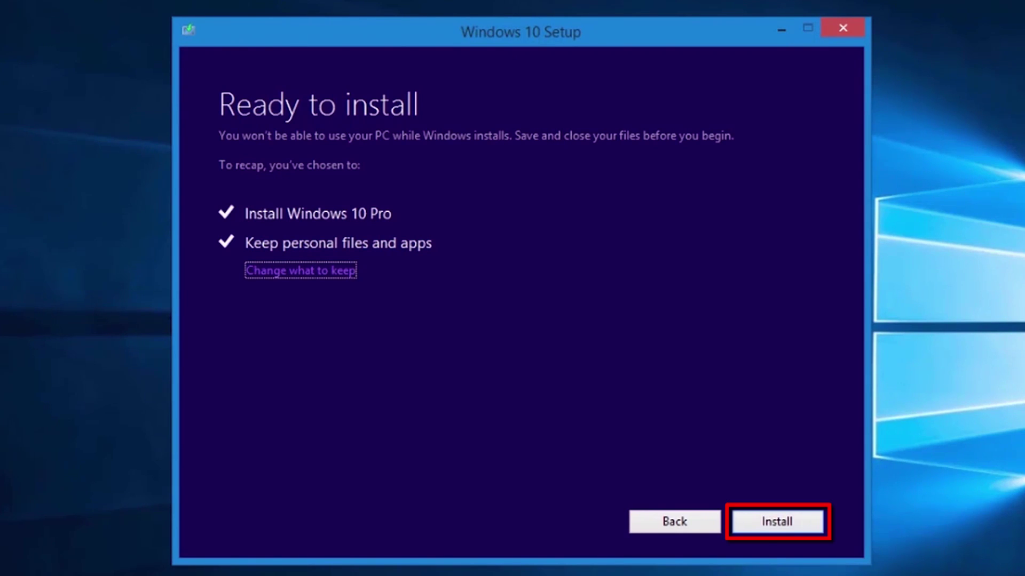
# Start the Windows 10 Pro installation and let the upgrade finish
pyautogui.click(753, 530)
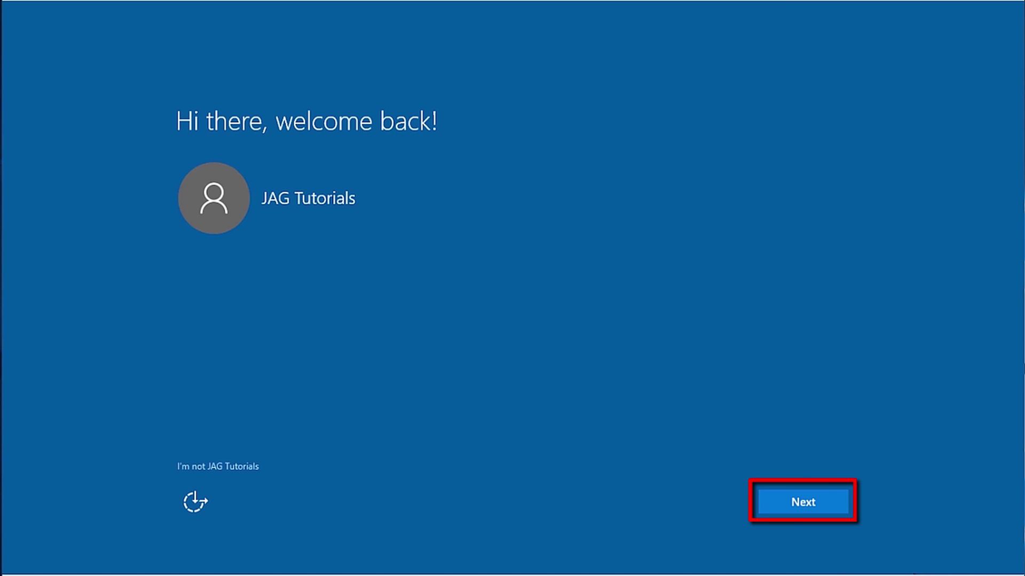
# Continue past the 'Hi there, welcome back!' screen and scroll through the Get going fast text
pyautogui.click(799, 506)
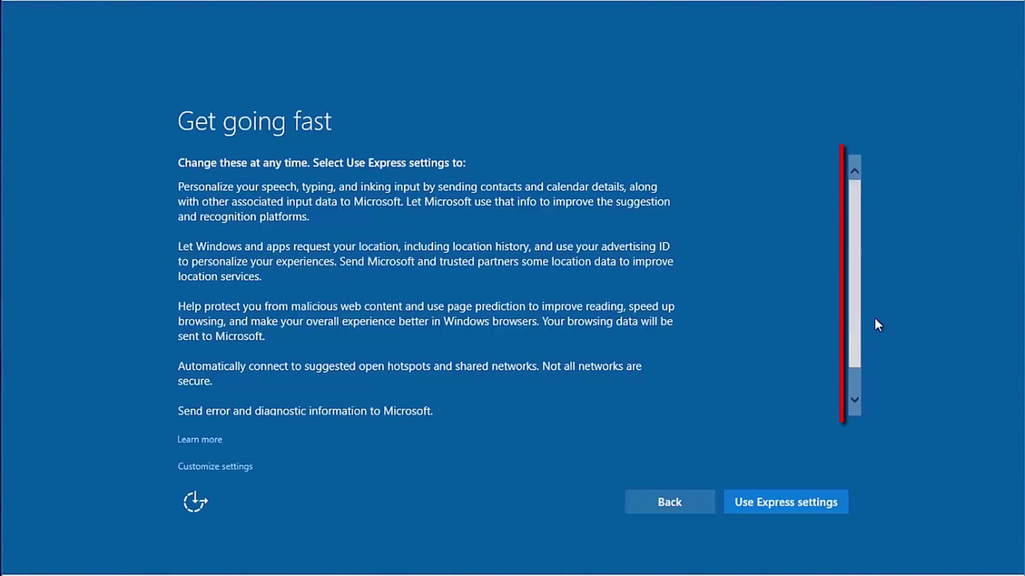
pyautogui.click(854, 320)
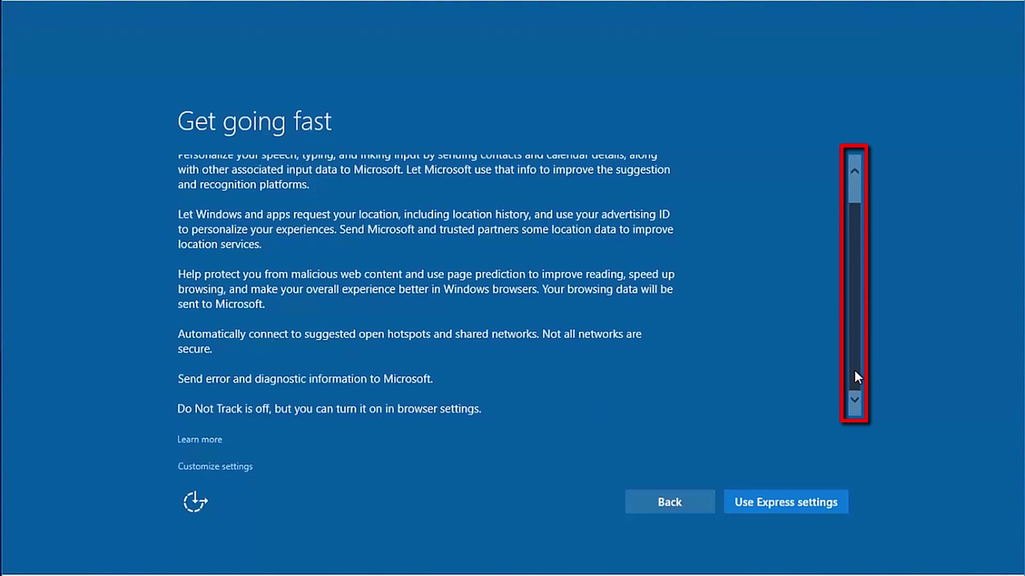
pyautogui.moveTo(854, 350); pyautogui.dragTo(854, 308)
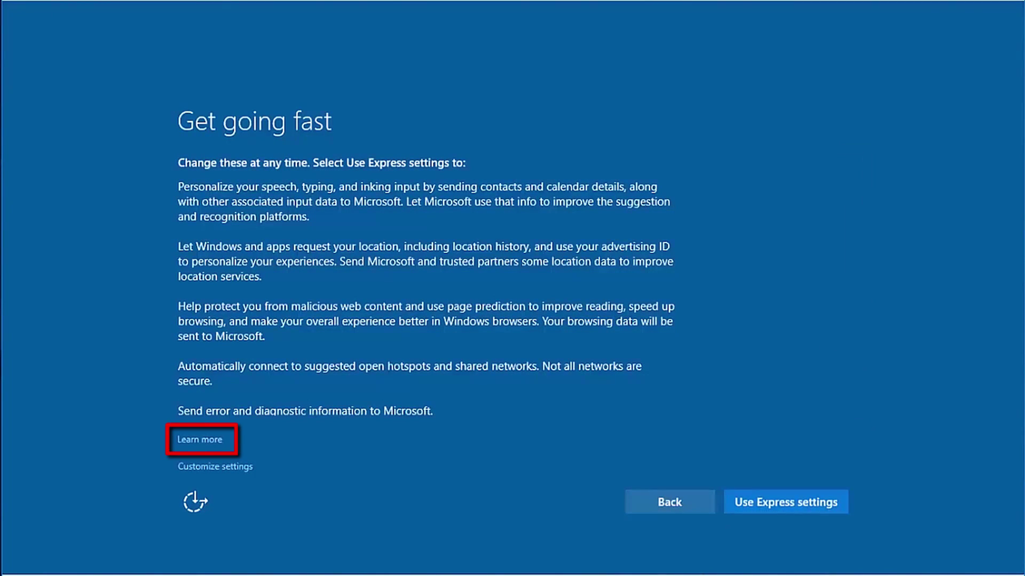
pyautogui.click(195, 442)
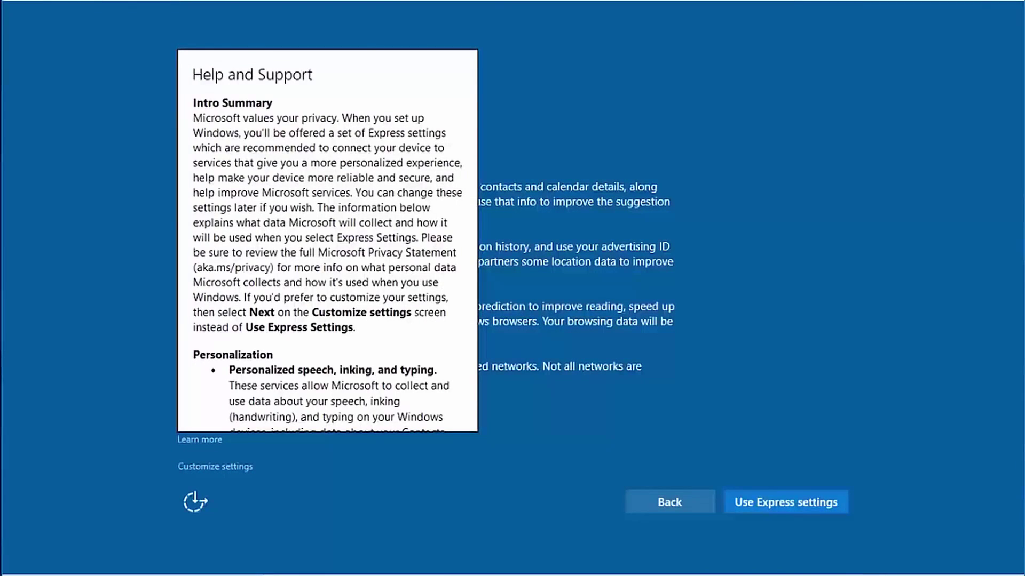
pyautogui.moveTo(469, 175); pyautogui.dragTo(467, 409)
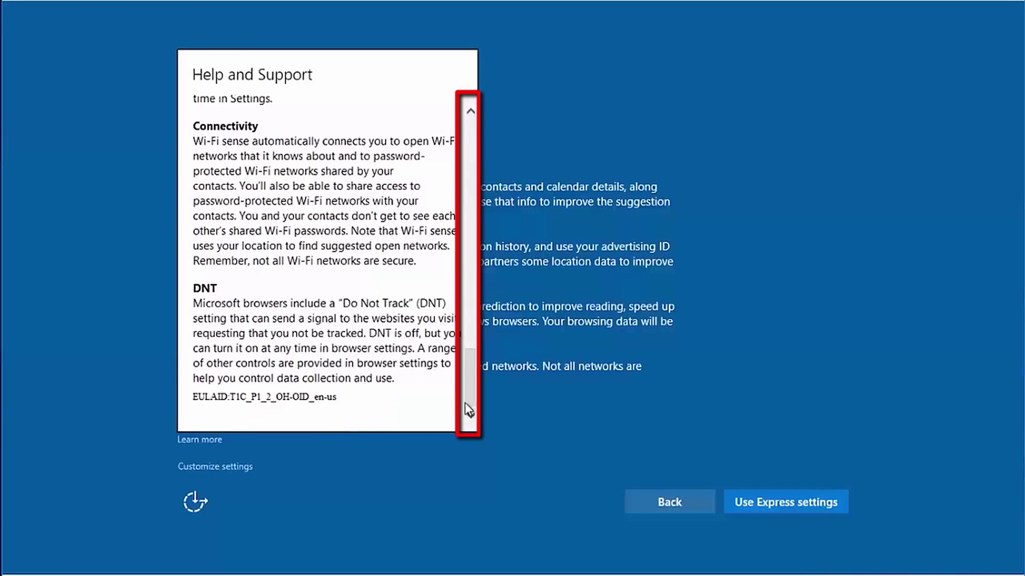
pyautogui.click(366, 525)
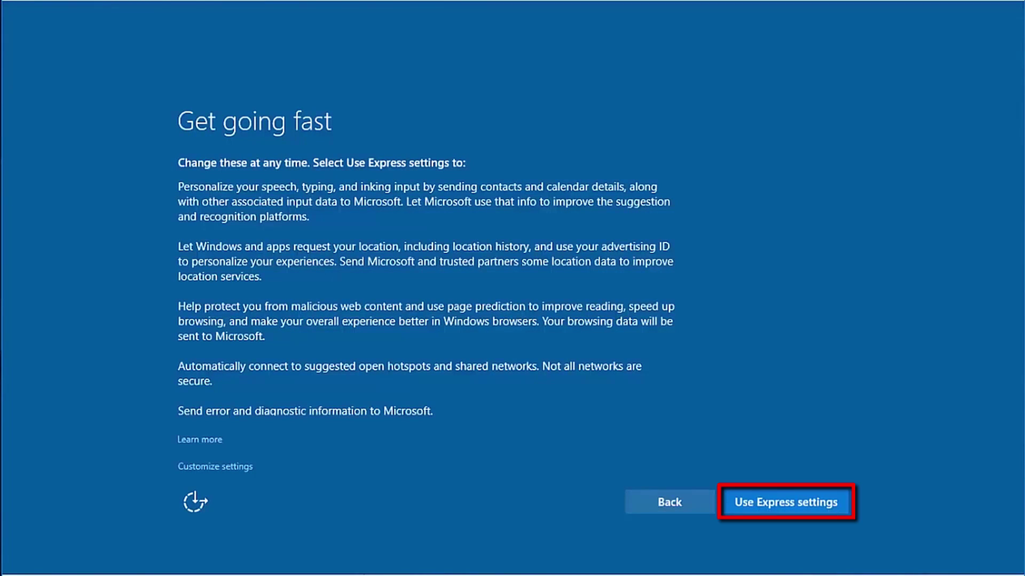
# Choose 'Use Express settings' on the Get going fast page
pyautogui.click(767, 500)
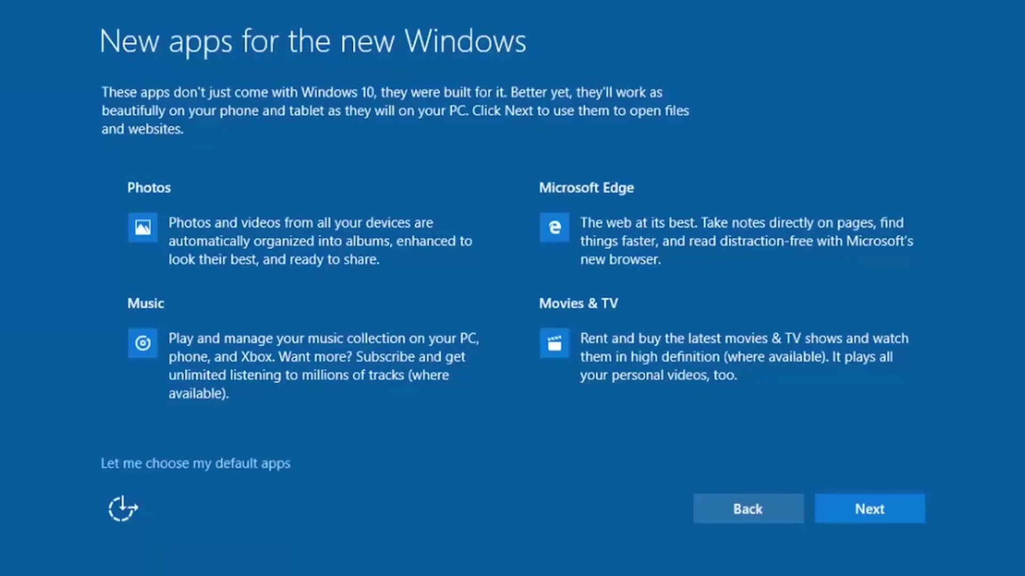